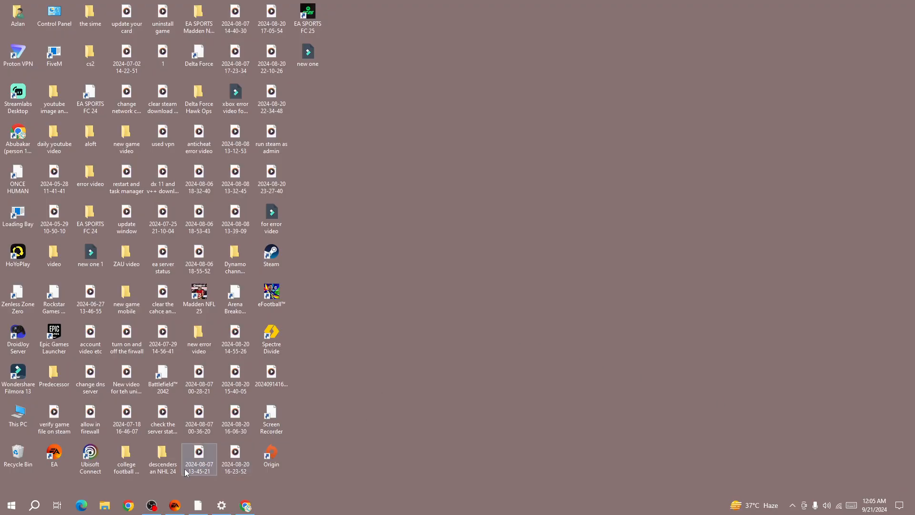
Bring up the EA app on its EA SPORTS FC 25 page from the taskbar
left_click(174, 505)
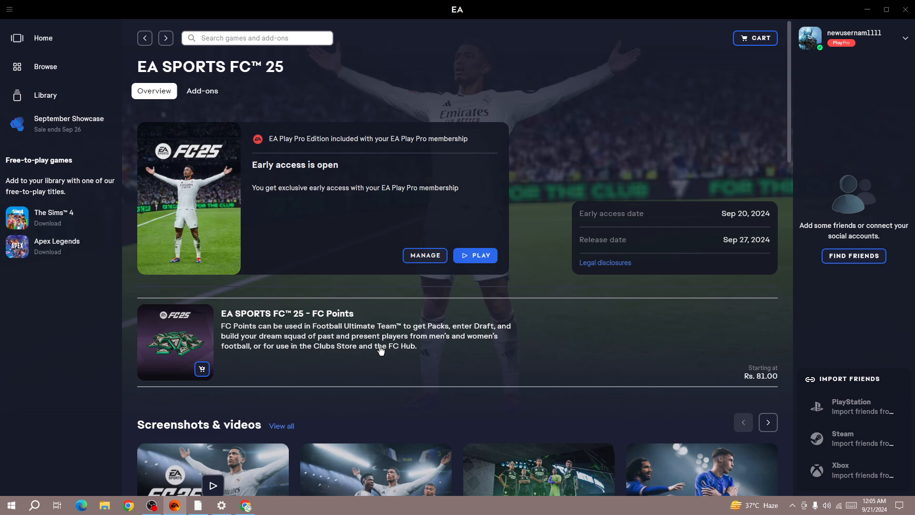
left_click(245, 505)
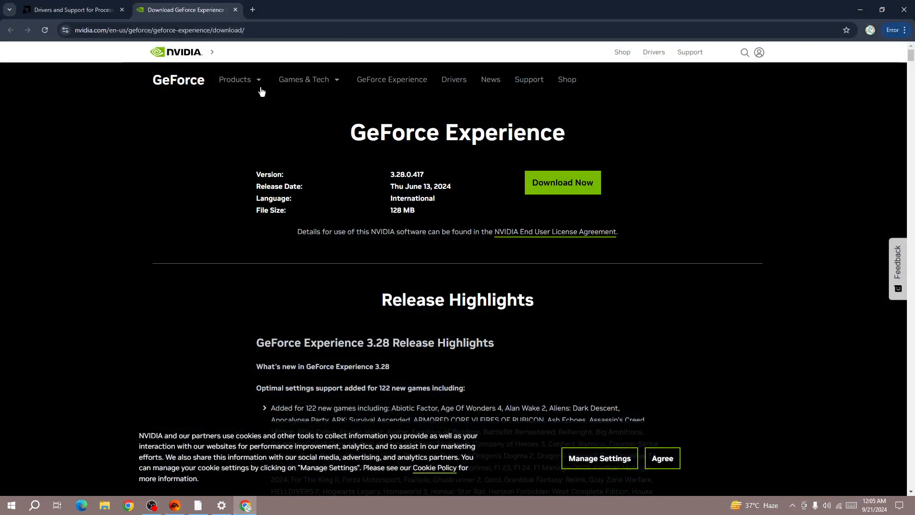
left_click(252, 9)
type("w")
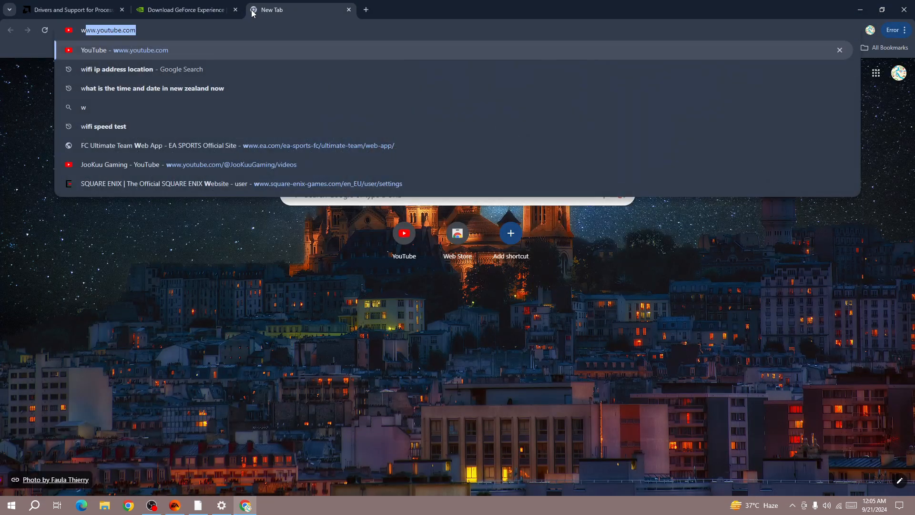
type("ifi s")
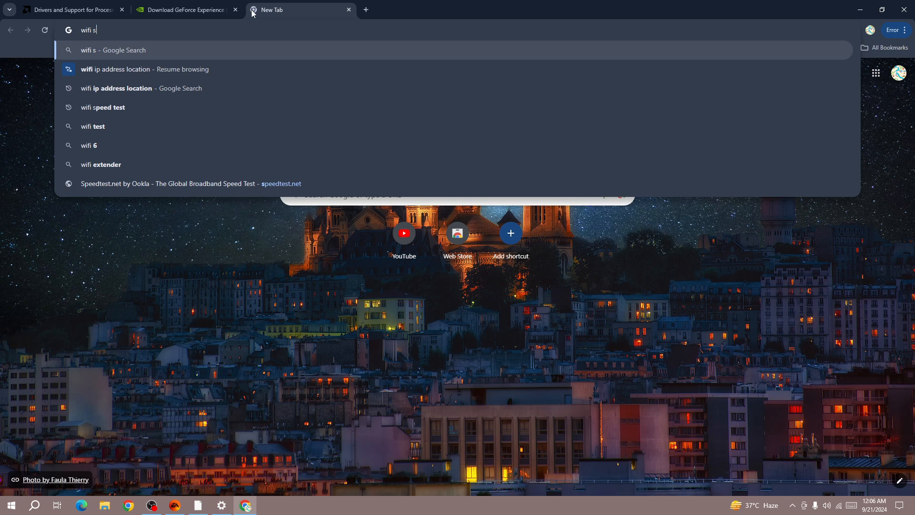
type("peed test")
key("Return")
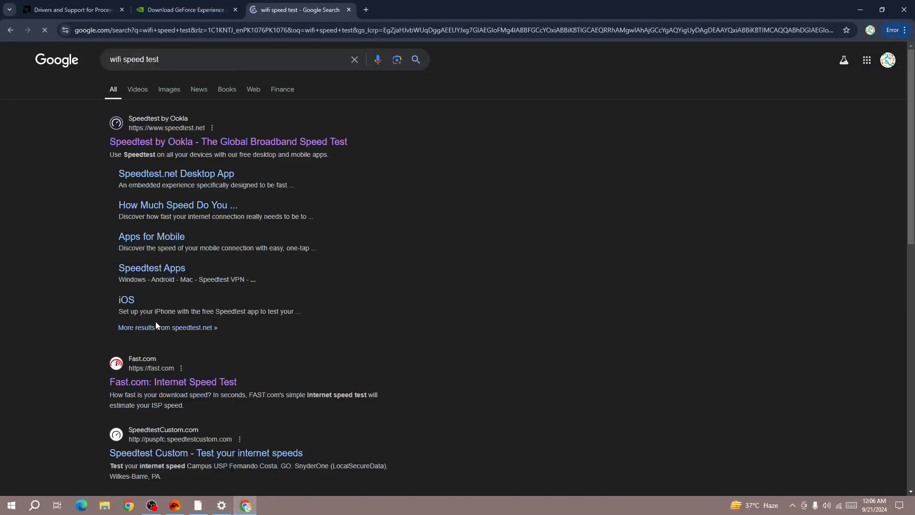
left_click(141, 380)
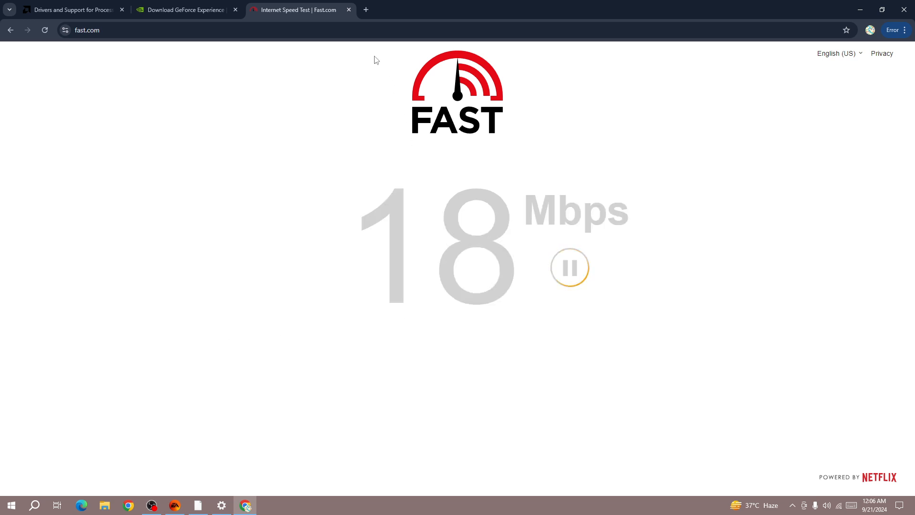
left_click(348, 10)
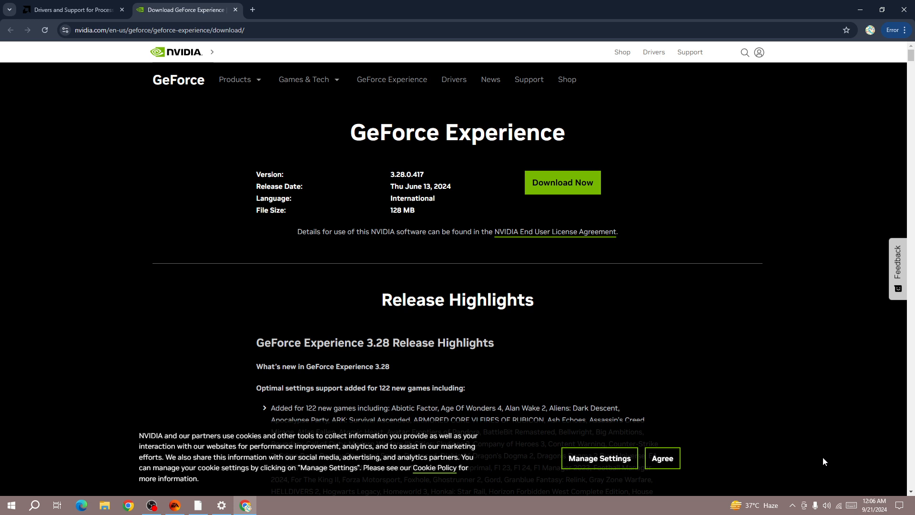
Check the Wi-Fi network list, dismiss it, and return to the EA app window
left_click(838, 506)
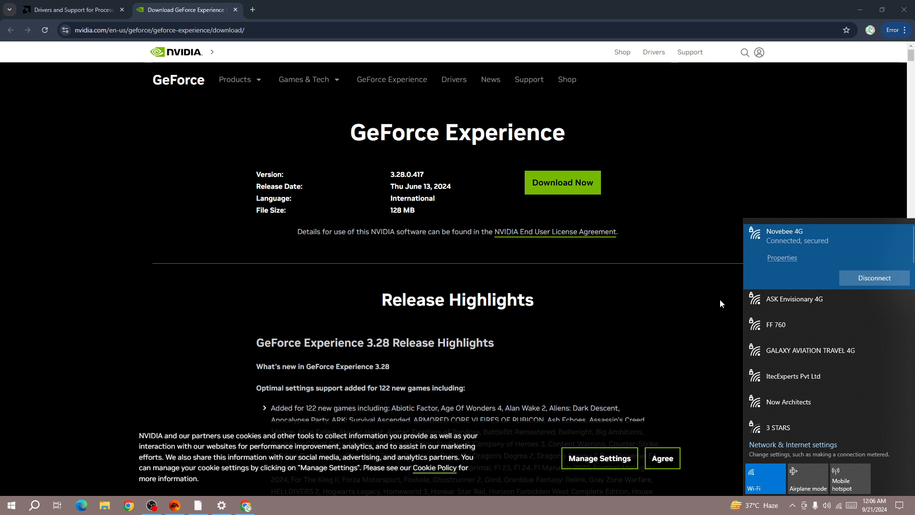
left_click(705, 292)
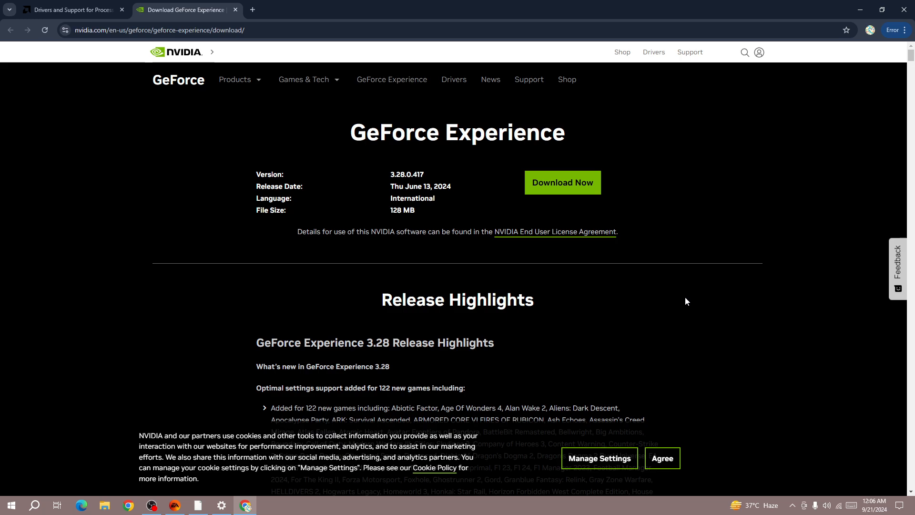
left_click(175, 506)
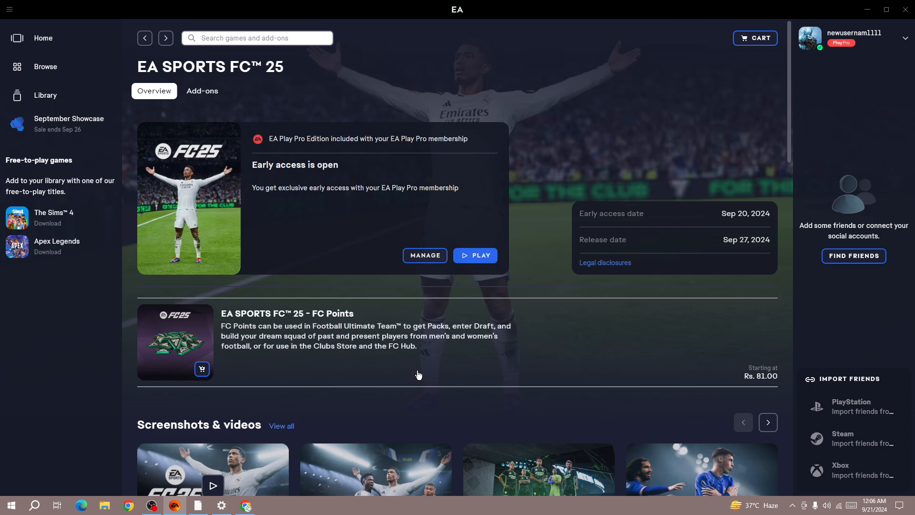
Review running apps in Task Manager, then close it
key("ctrl+shift+Escape")
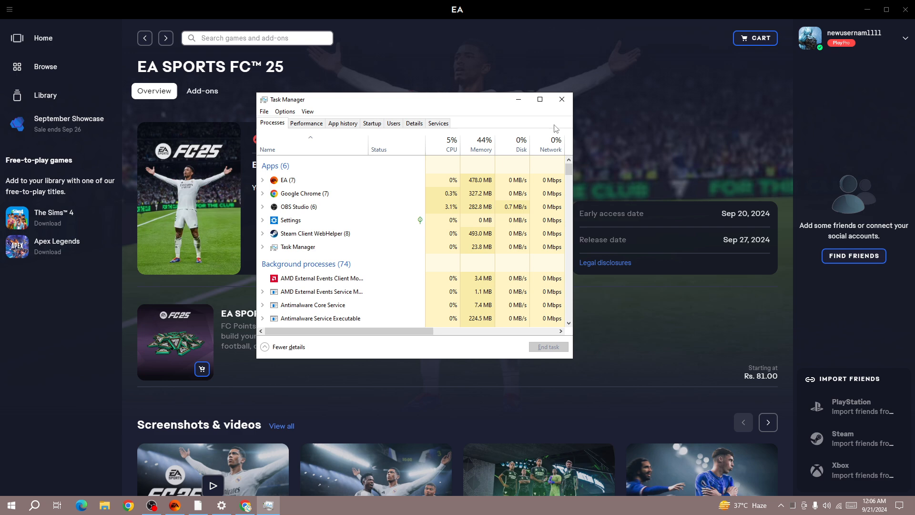
left_click(561, 98)
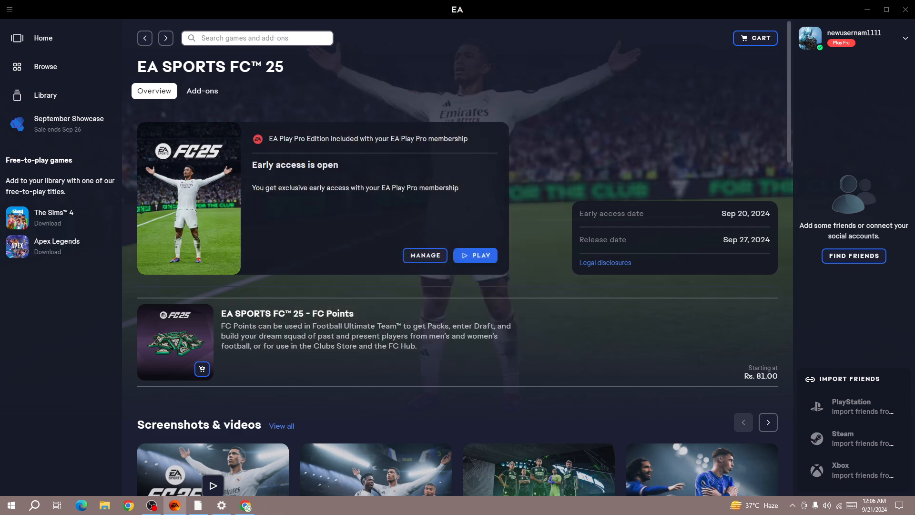
From the desktop, launch the EA shortcut with Run as administrator onto the FC 25 page
key("super+d")
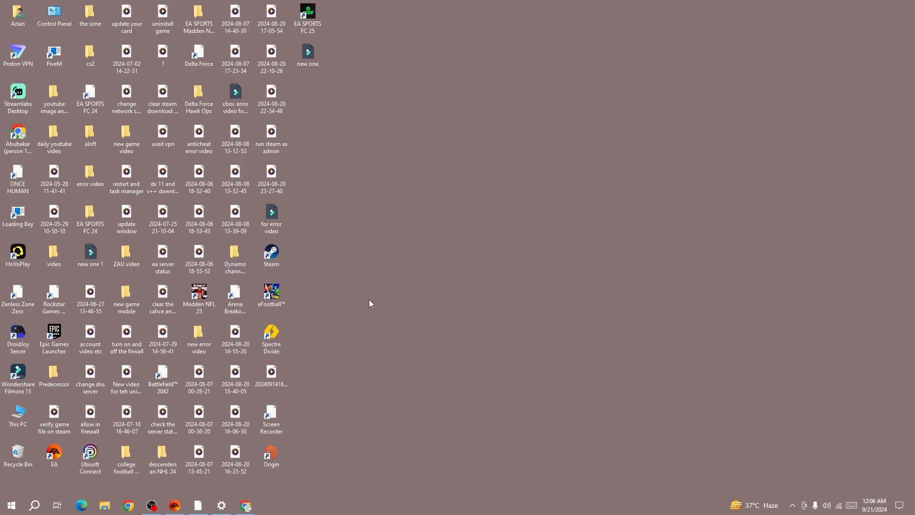
left_click(54, 456)
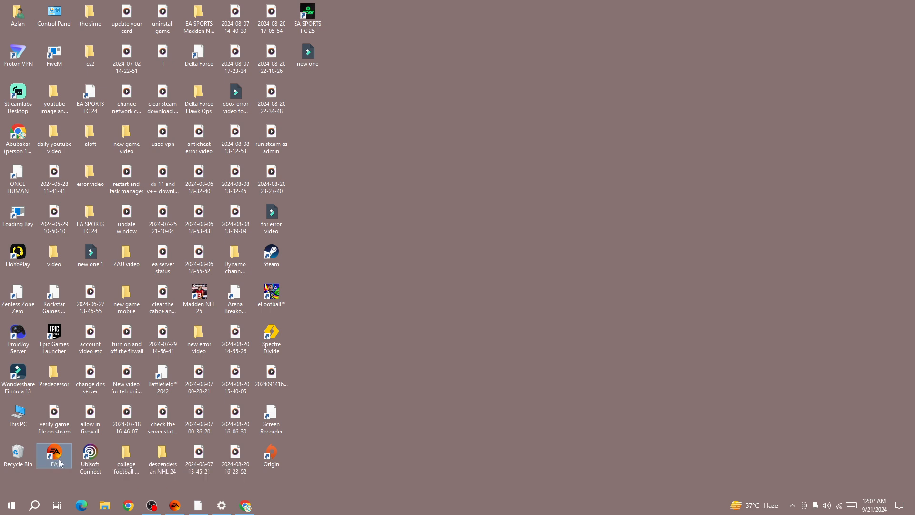
right_click(59, 459)
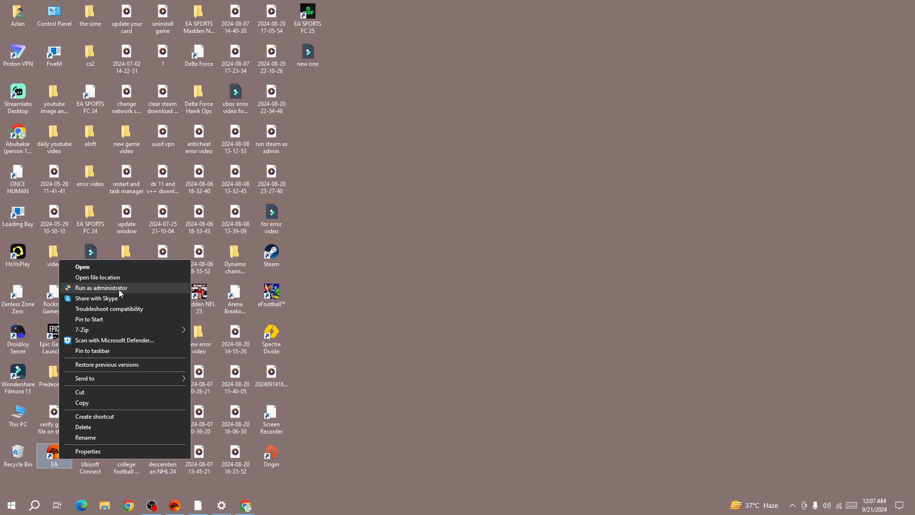
left_click(184, 295)
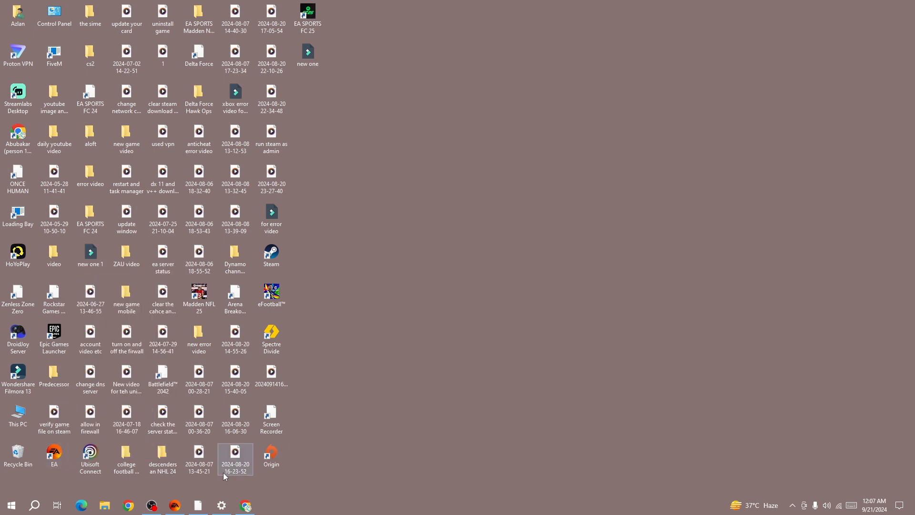
left_click(174, 506)
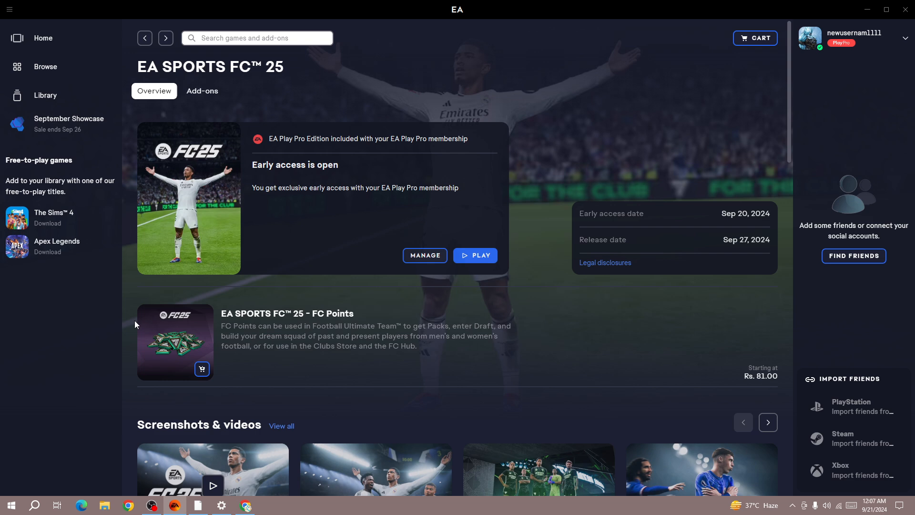
Launch Control Panel via Run, reach Windows Defender Firewall and view its allowed apps
key("super+r")
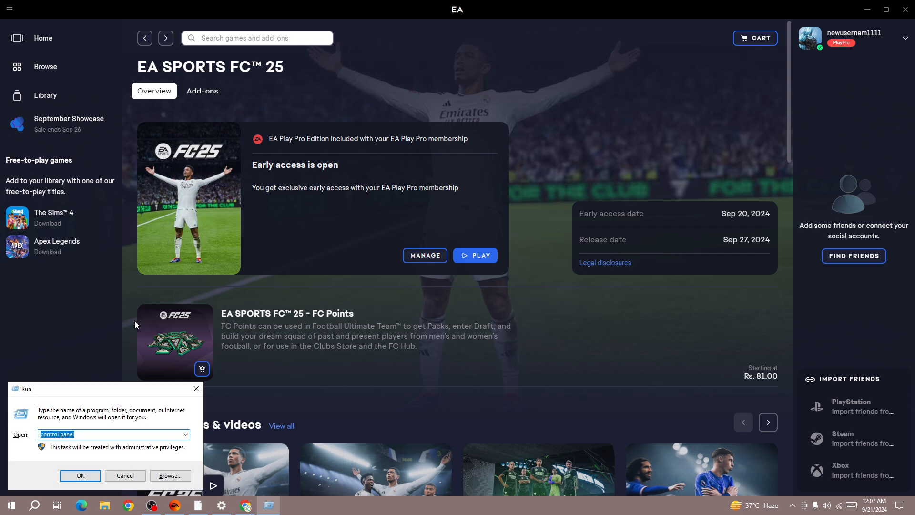
key("Return")
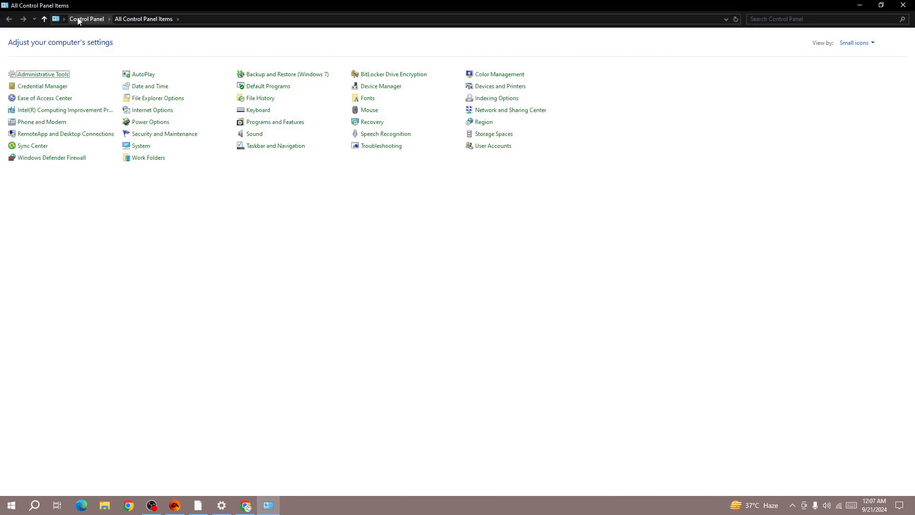
left_click(87, 19)
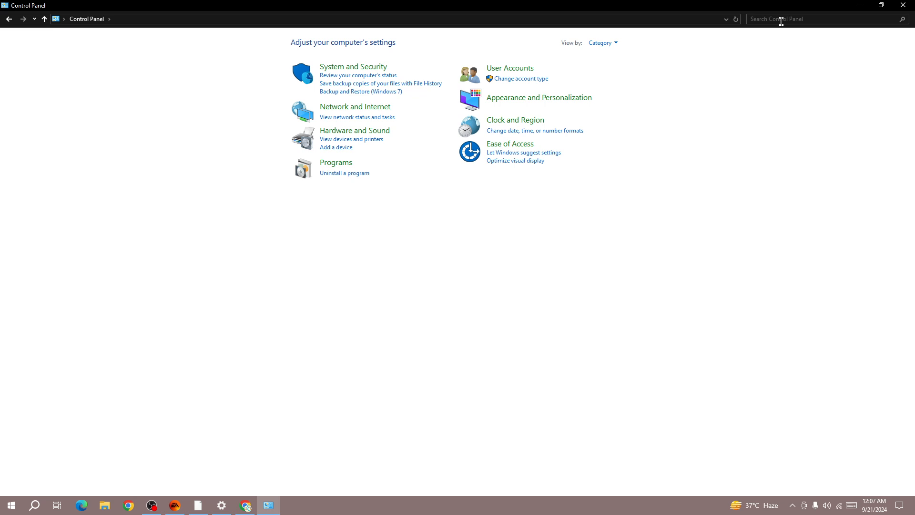
type("fir")
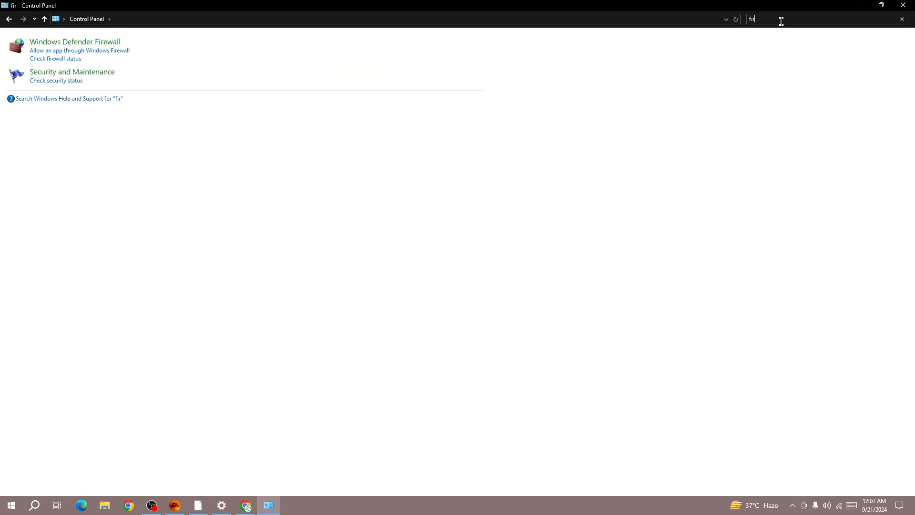
type("e")
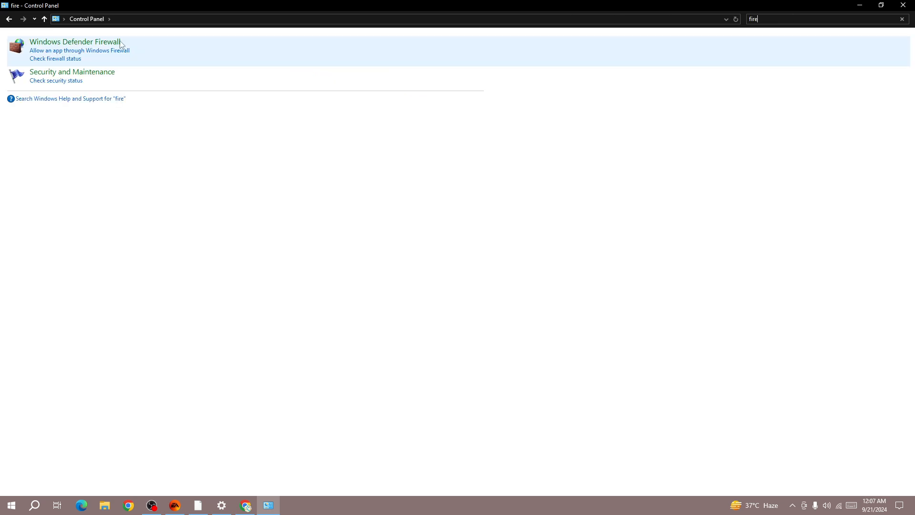
left_click(75, 43)
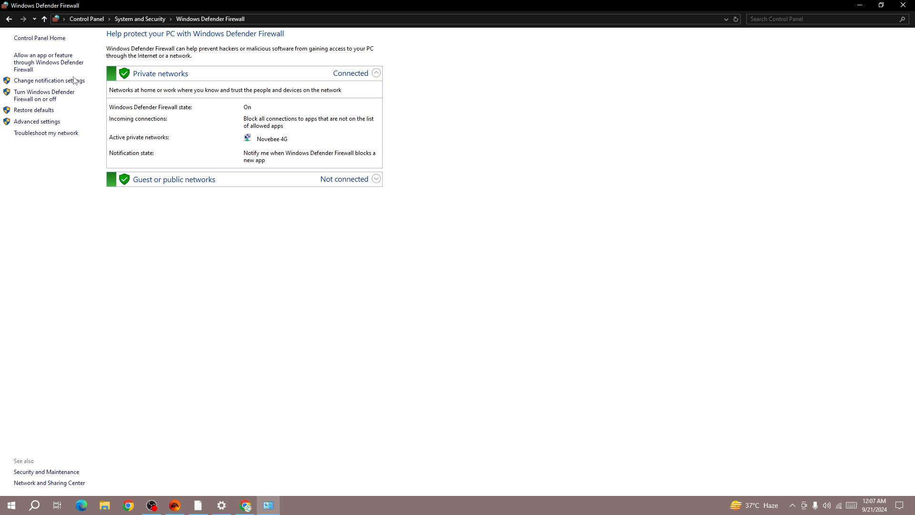
left_click(38, 61)
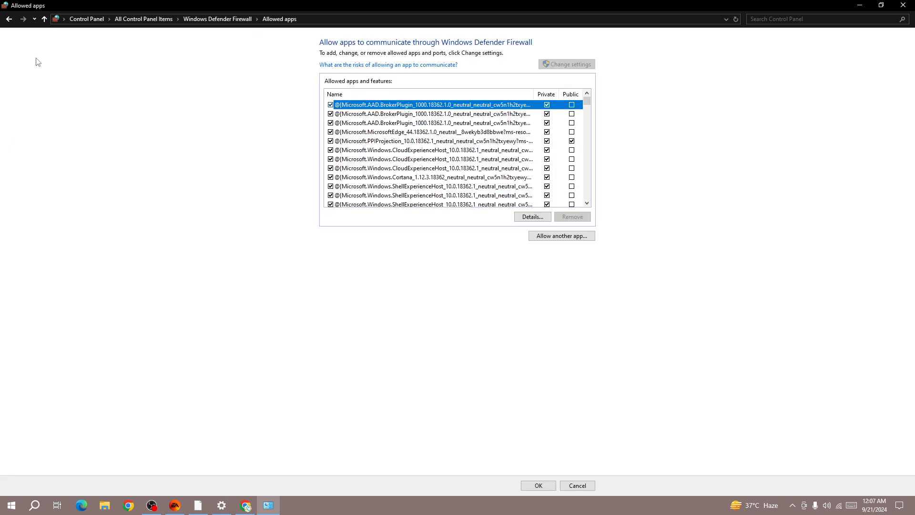
Return to the firewall overview and reach the turn-firewall-on-or-off page
left_click(10, 19)
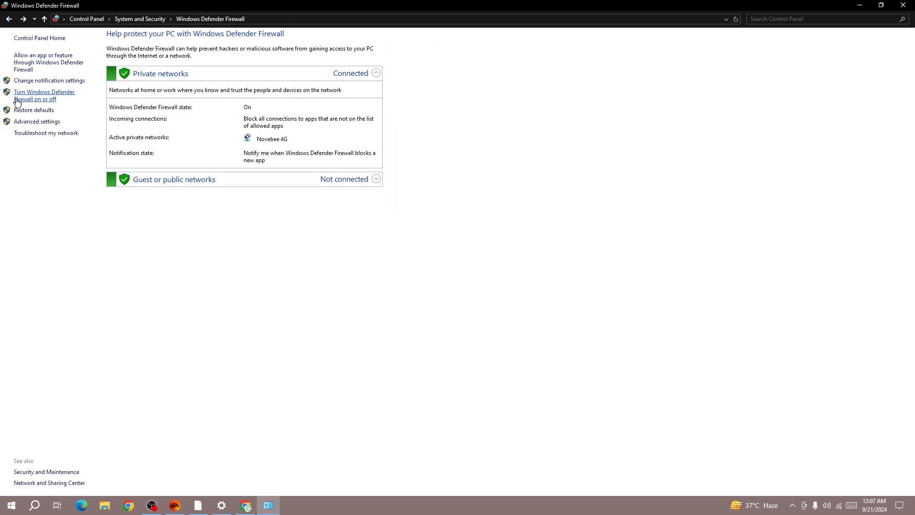
left_click(30, 93)
left_click(9, 19)
left_click(34, 99)
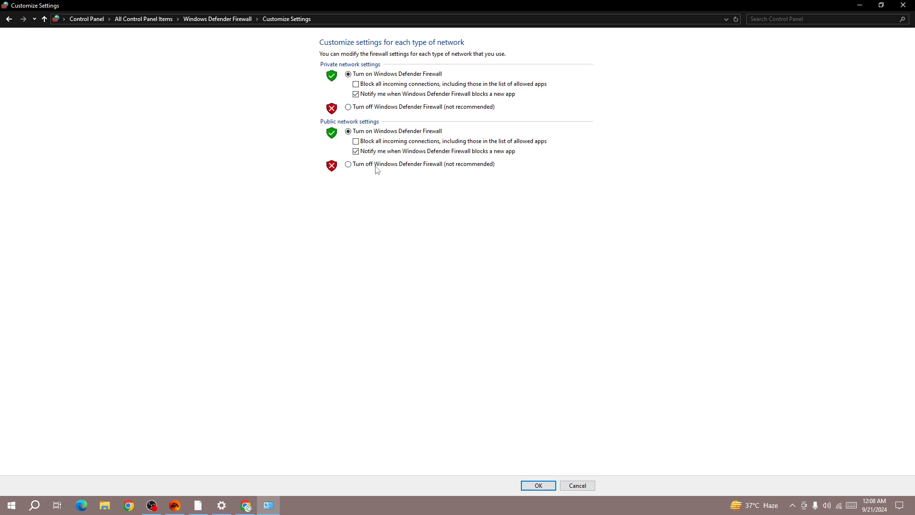
Select 'Turn off Windows Defender Firewall' for public and private networks, then go back
left_click(348, 165)
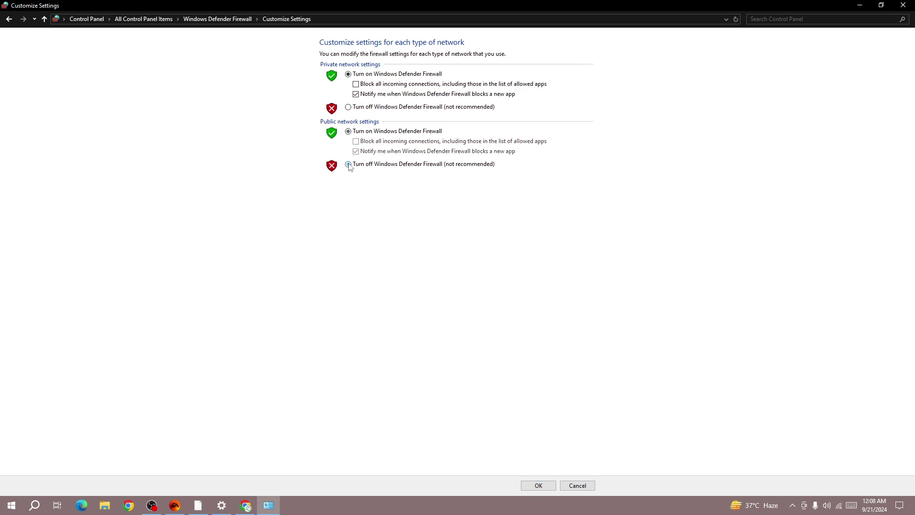
left_click(348, 107)
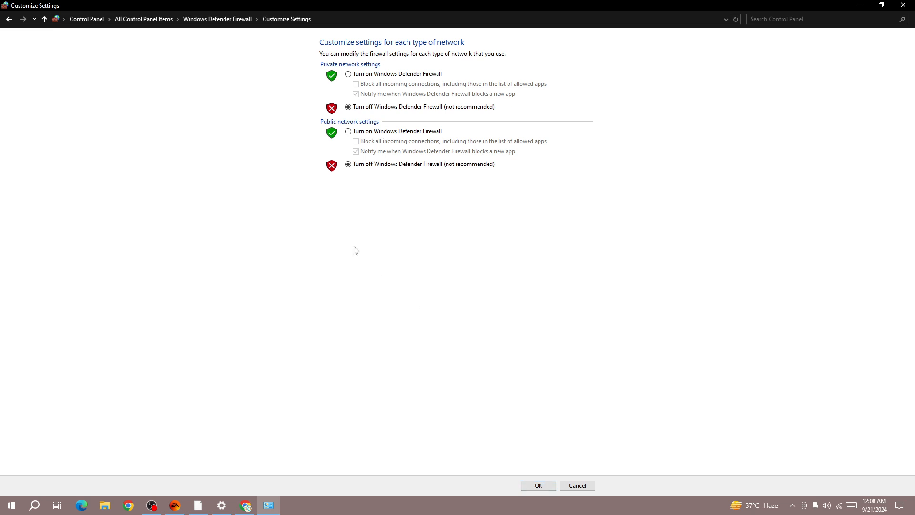
left_click(9, 19)
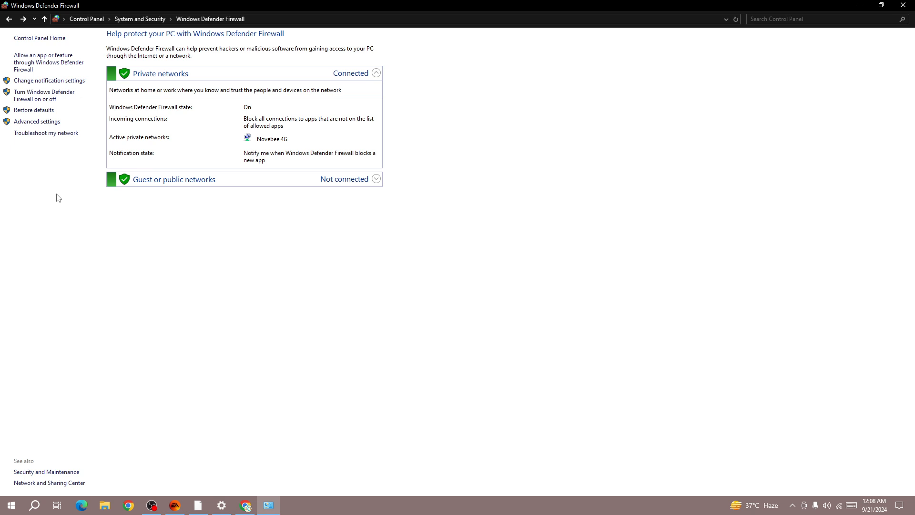
left_click(58, 66)
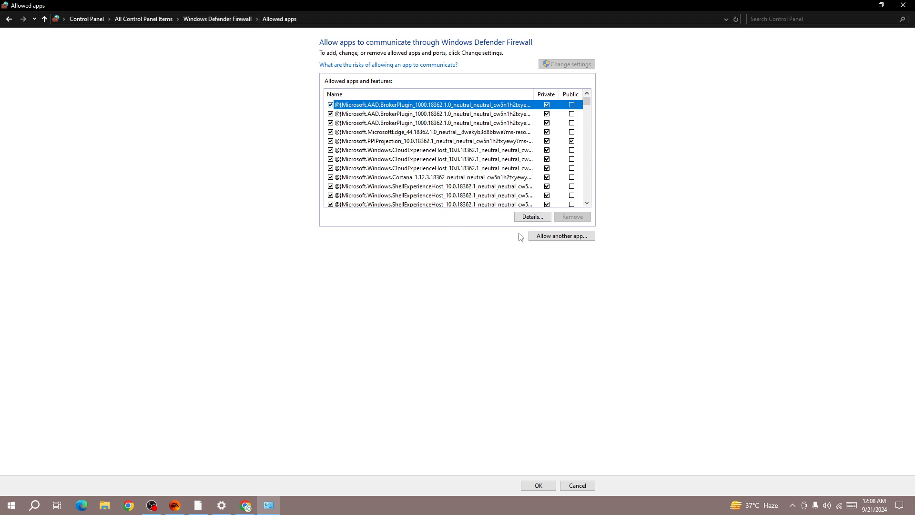
left_click(560, 236)
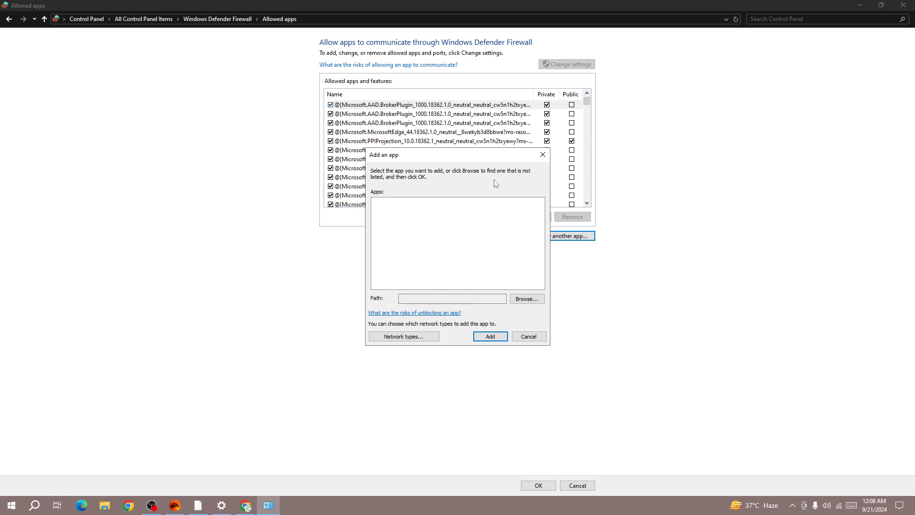
left_click(544, 155)
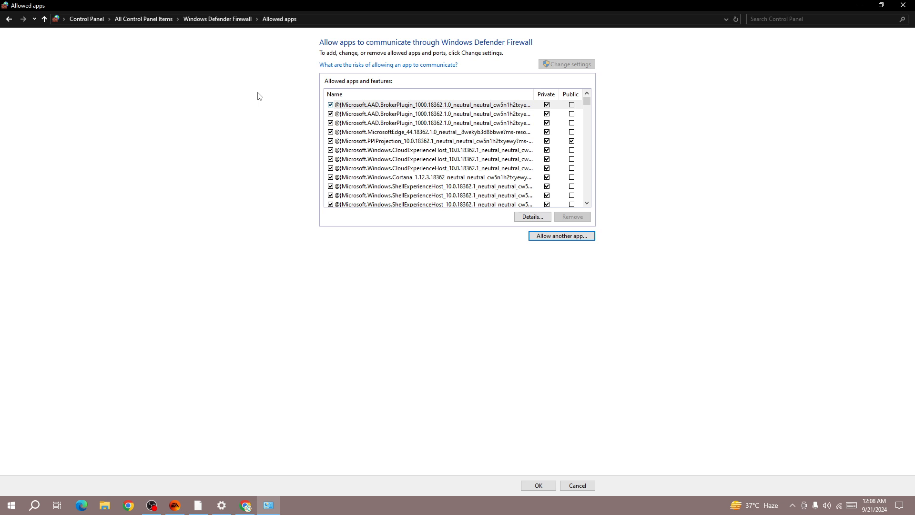
left_click(217, 19)
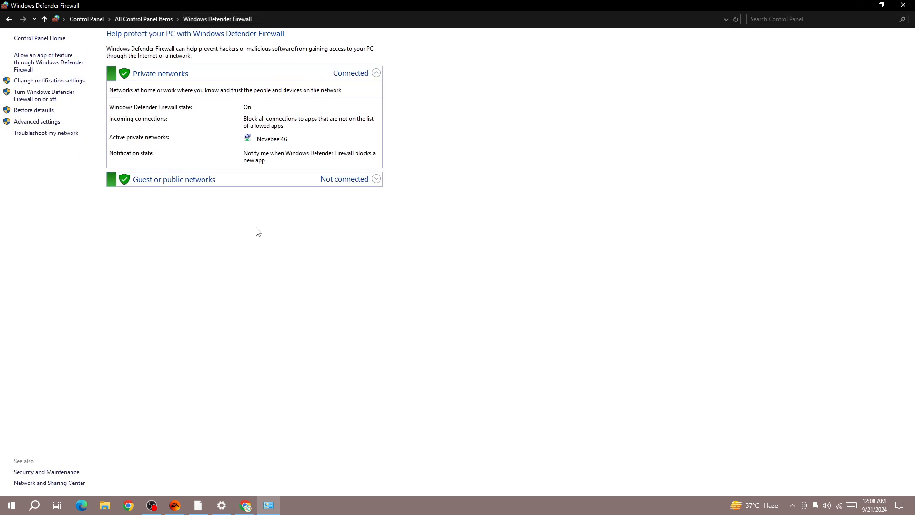